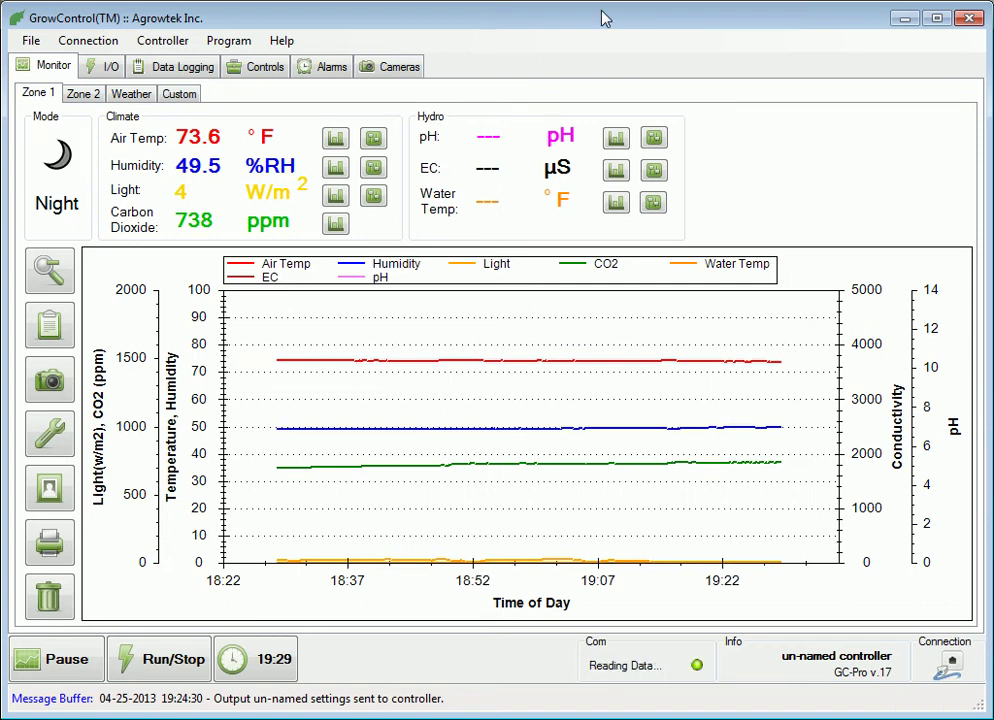
Switch to the I/O page showing the 4 digital inputs and 12 outputs
left_click(104, 68)
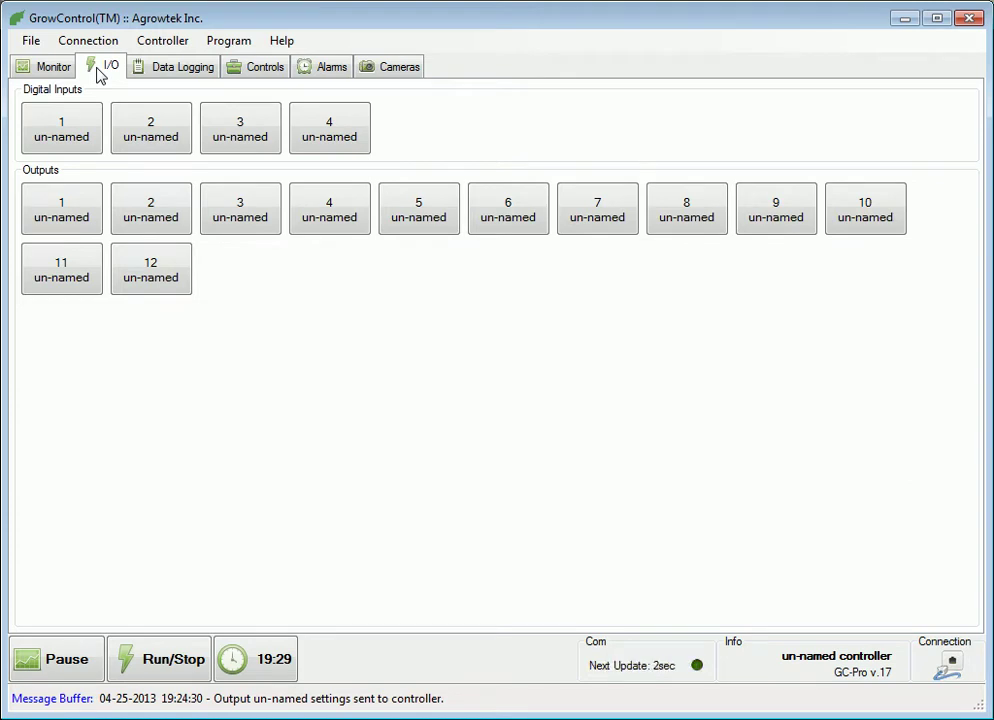
Name output 1 'Lights' and send the setting to the controller
left_click(86, 206)
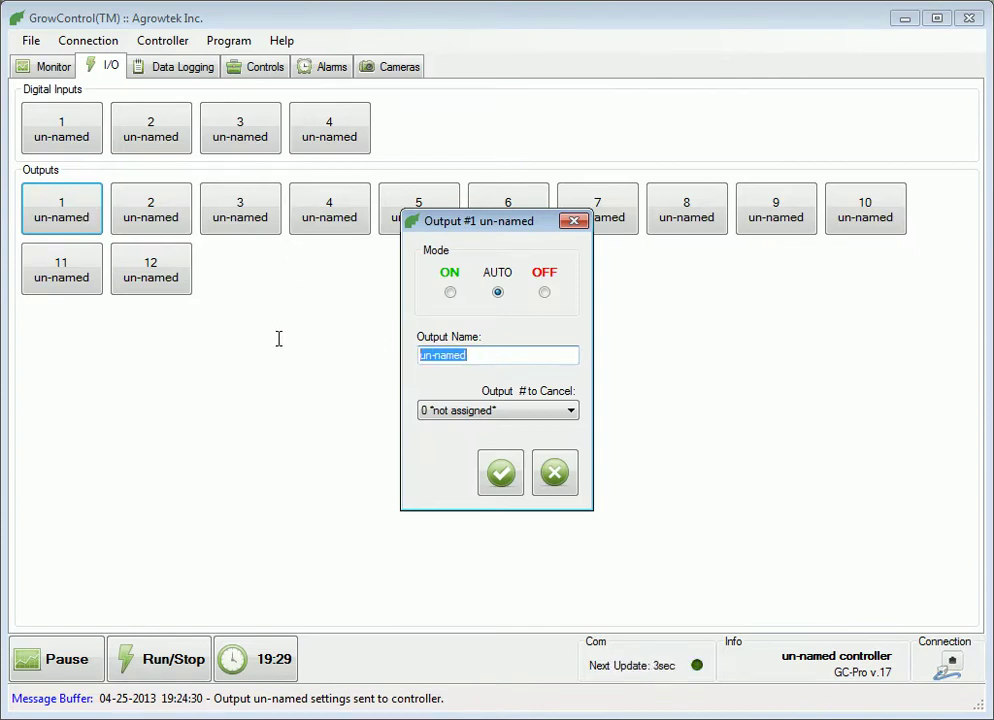
type("Lights")
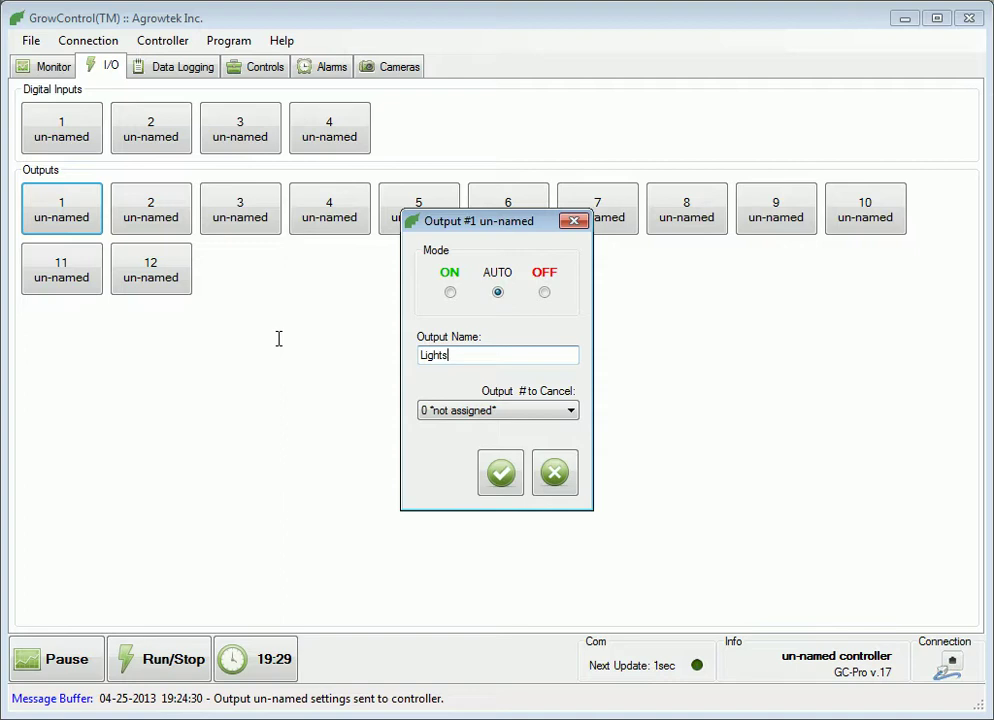
left_click(501, 478)
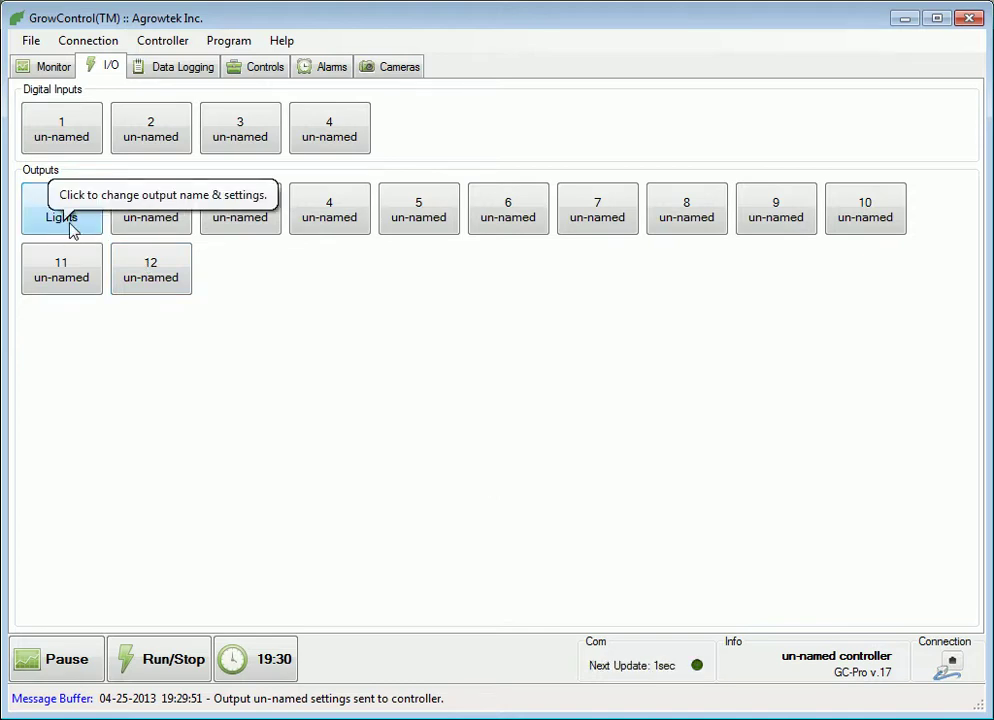
Open Day/Night Mode from the Light group on the Controls page
left_click(254, 74)
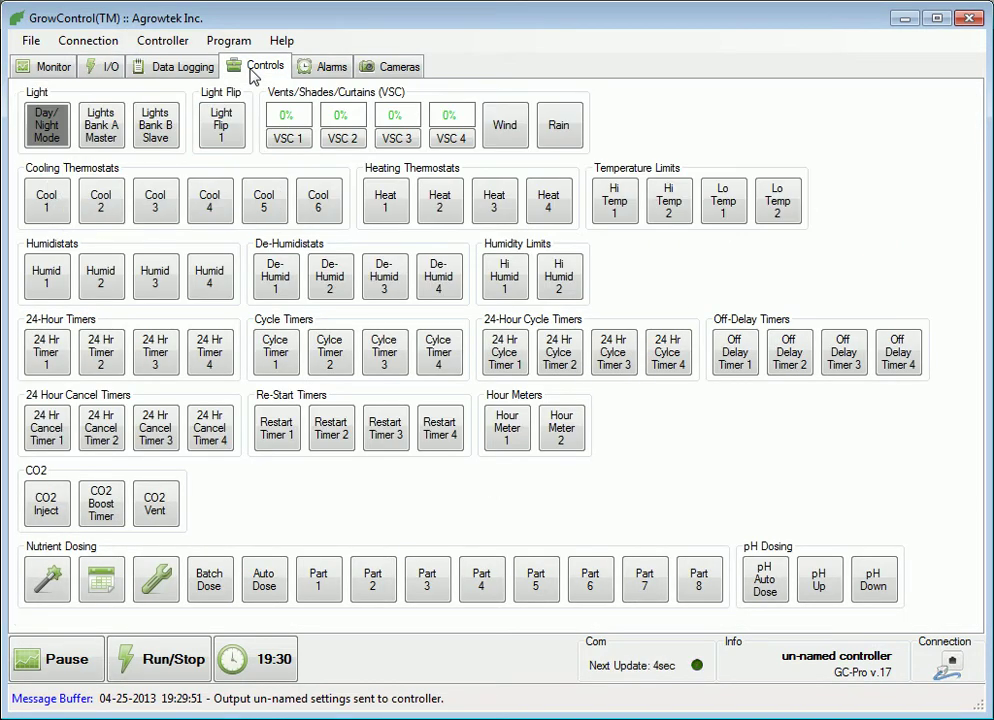
left_click(66, 124)
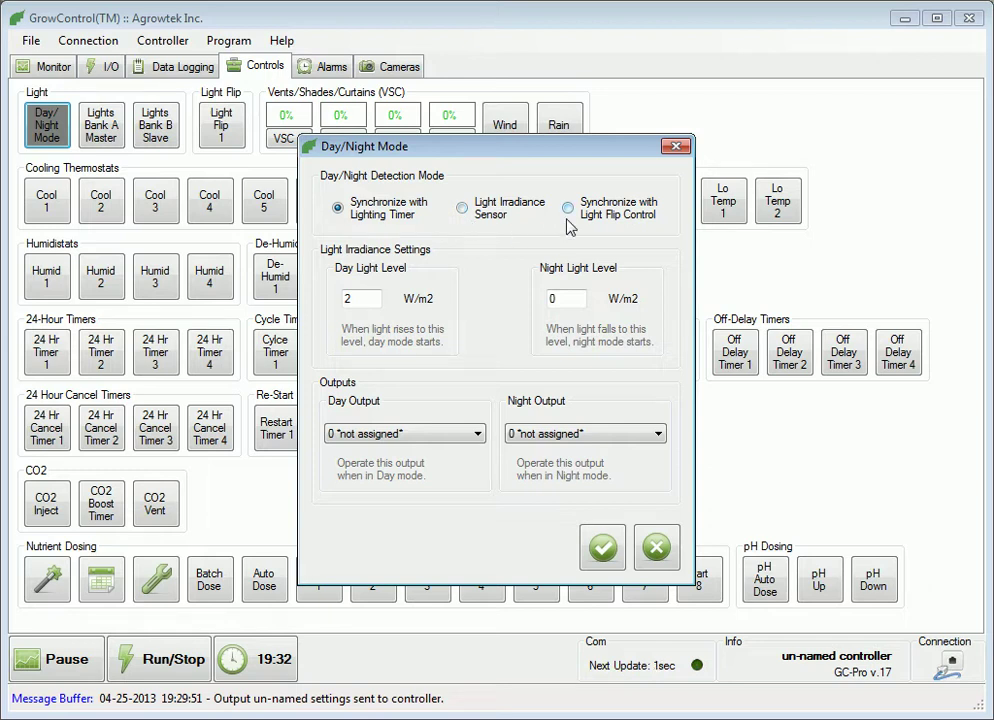
Try the irradiance and flip detection modes, then save with Synchronize with Lighting Timer selected
left_click(509, 218)
left_click(568, 208)
left_click(393, 221)
left_click(602, 546)
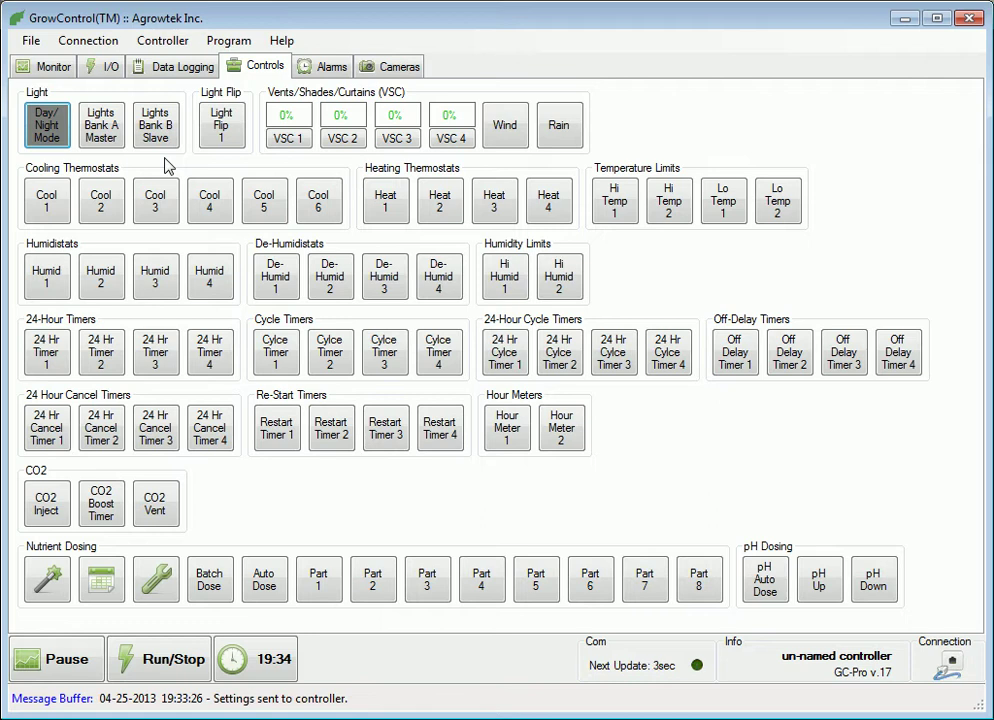
Set Lights Bank A Master to On 12, Off 22, driving output 1 Lights, and save
left_click(115, 133)
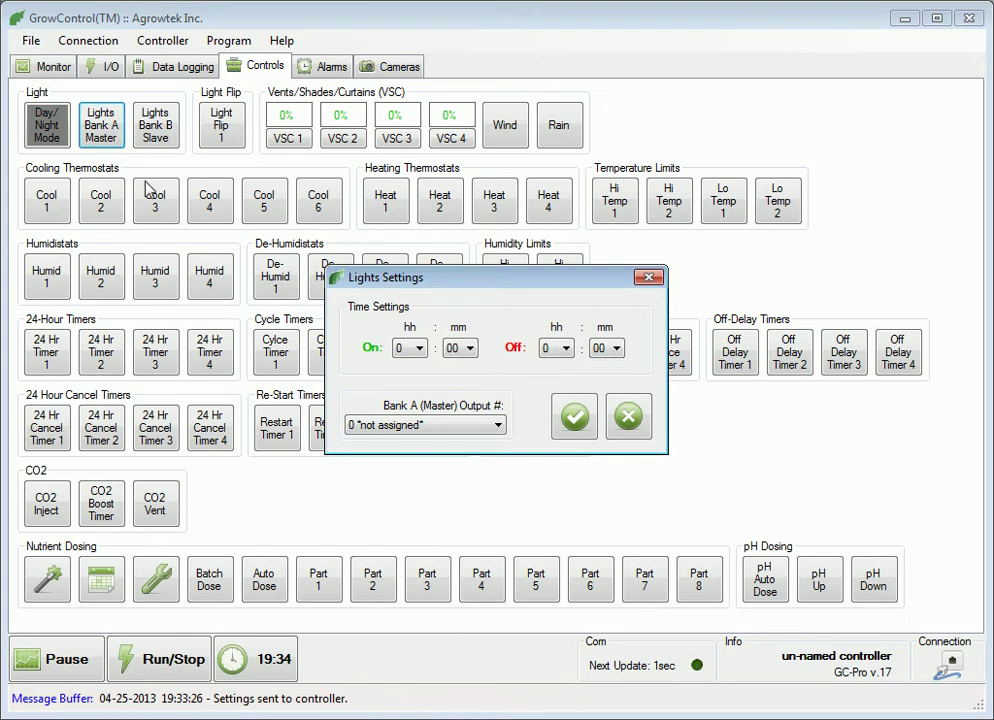
left_click(410, 348)
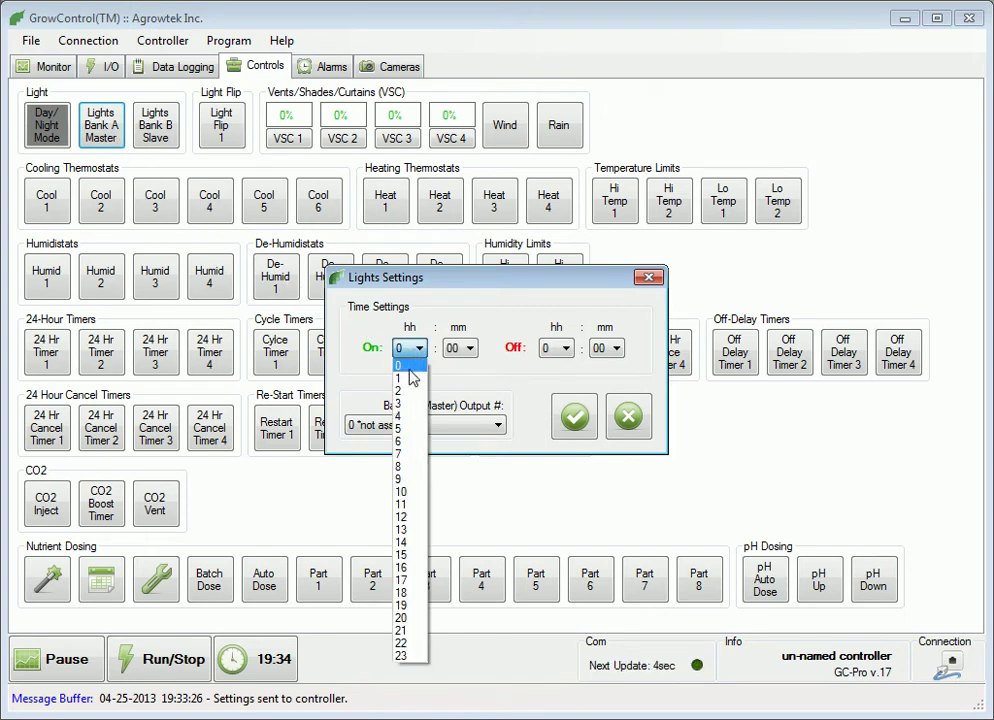
left_click(405, 518)
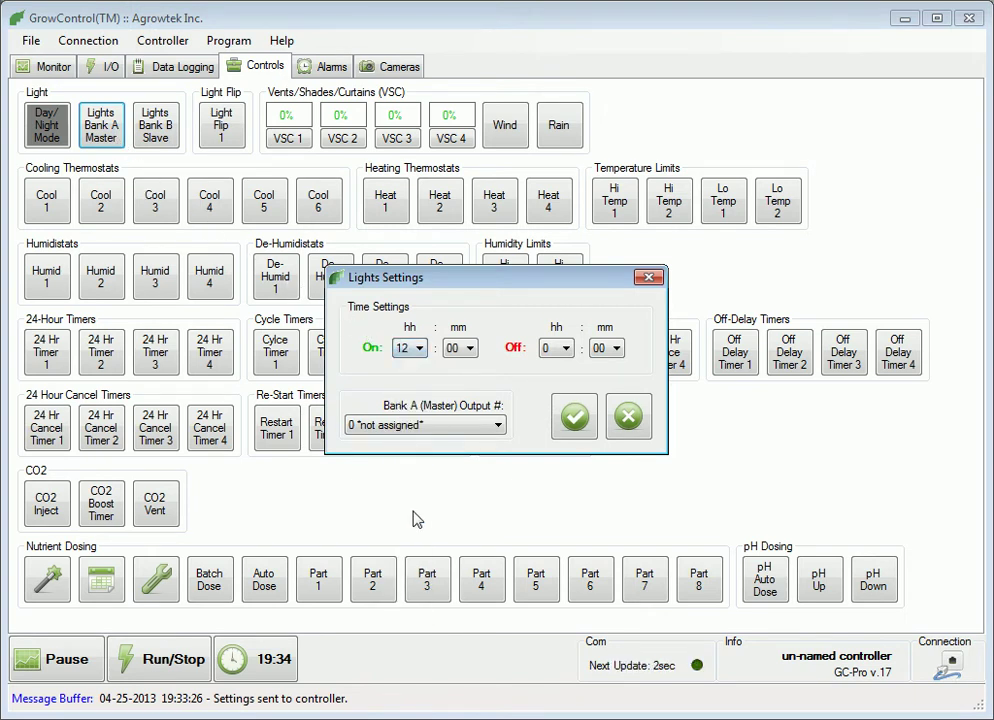
left_click(553, 348)
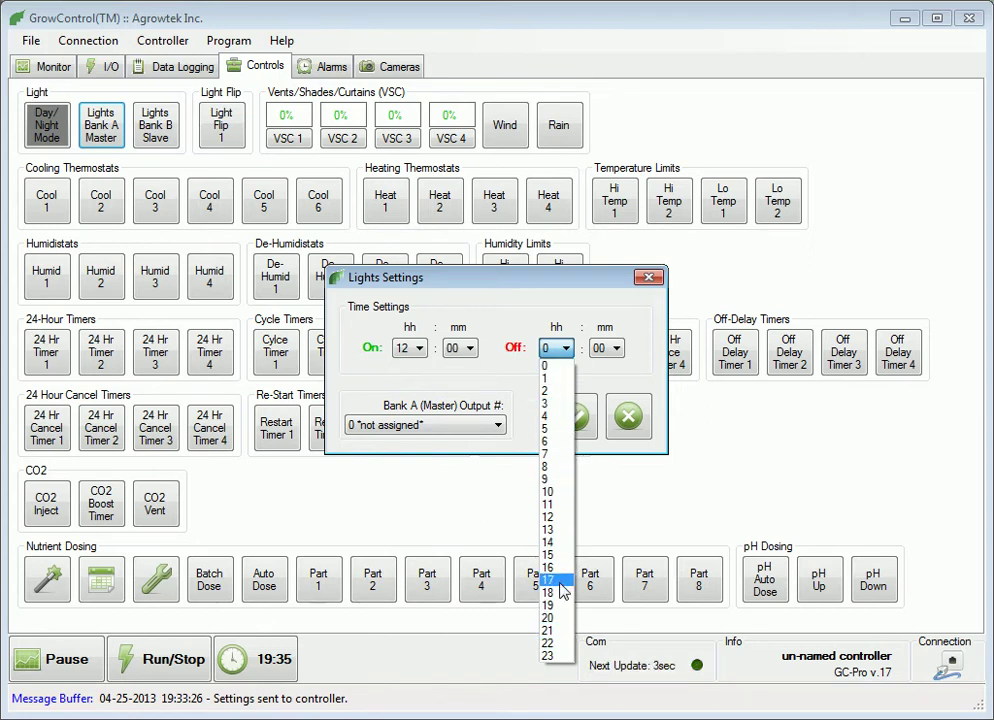
left_click(557, 643)
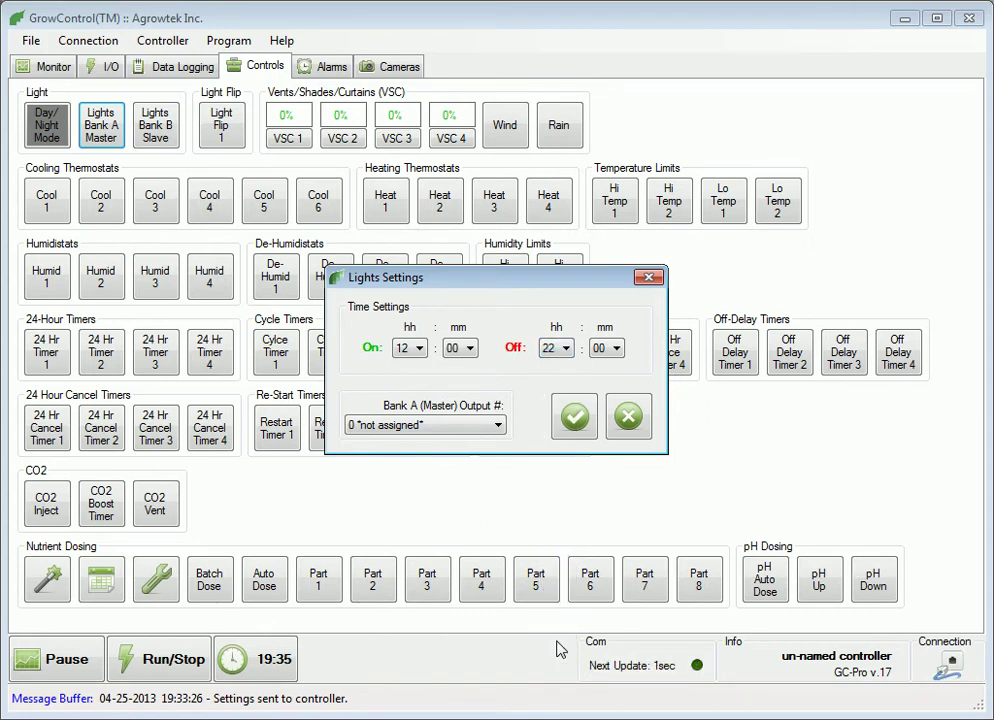
left_click(495, 428)
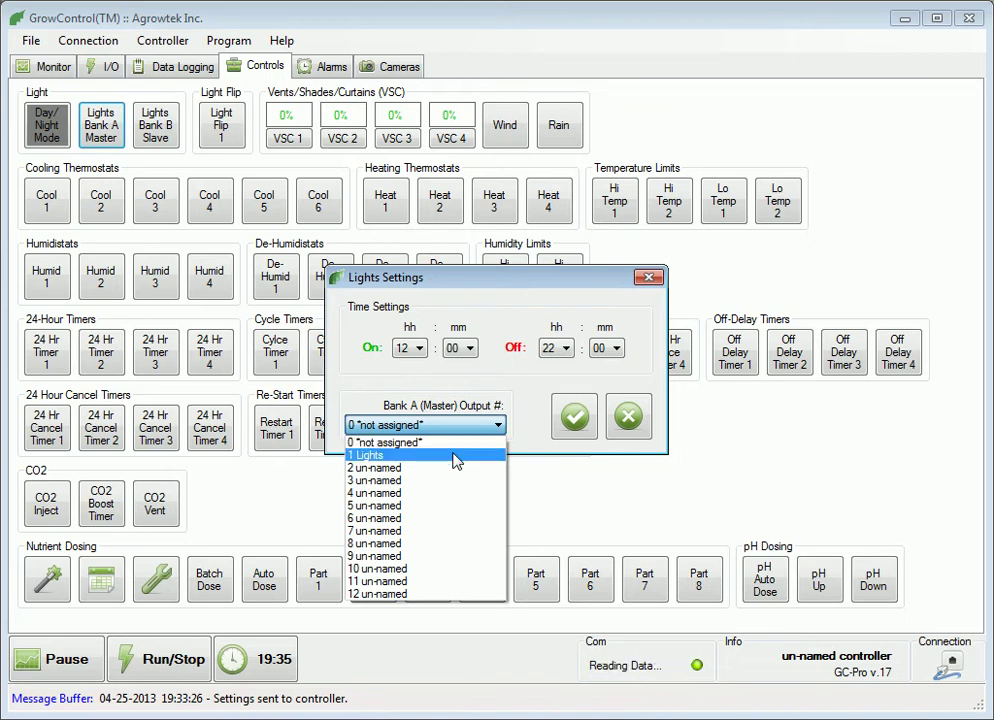
left_click(455, 458)
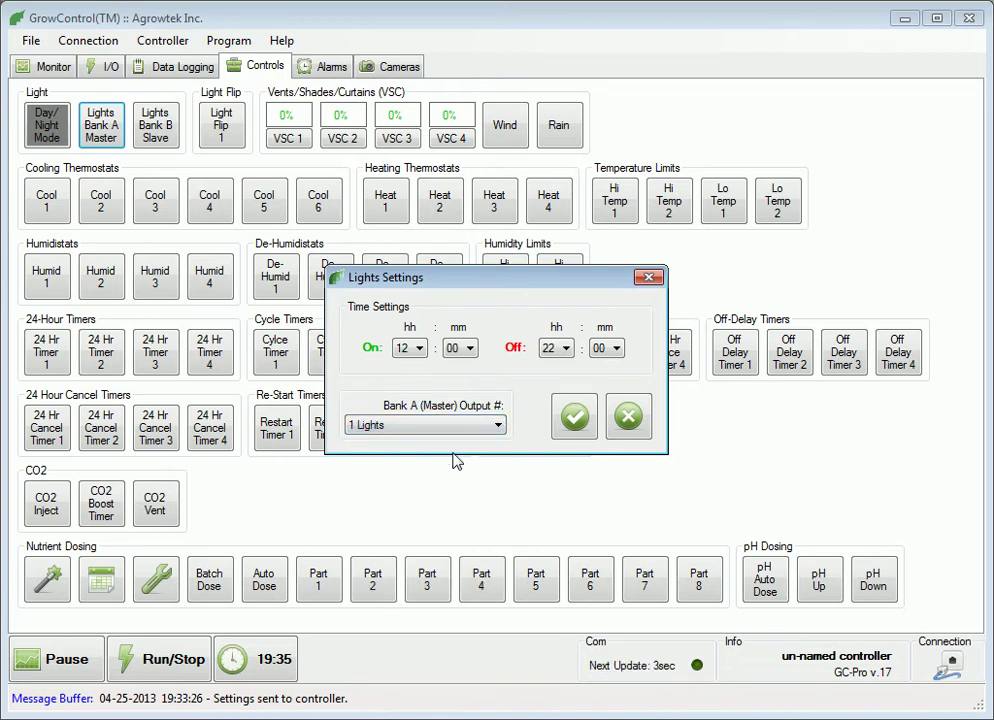
left_click(575, 418)
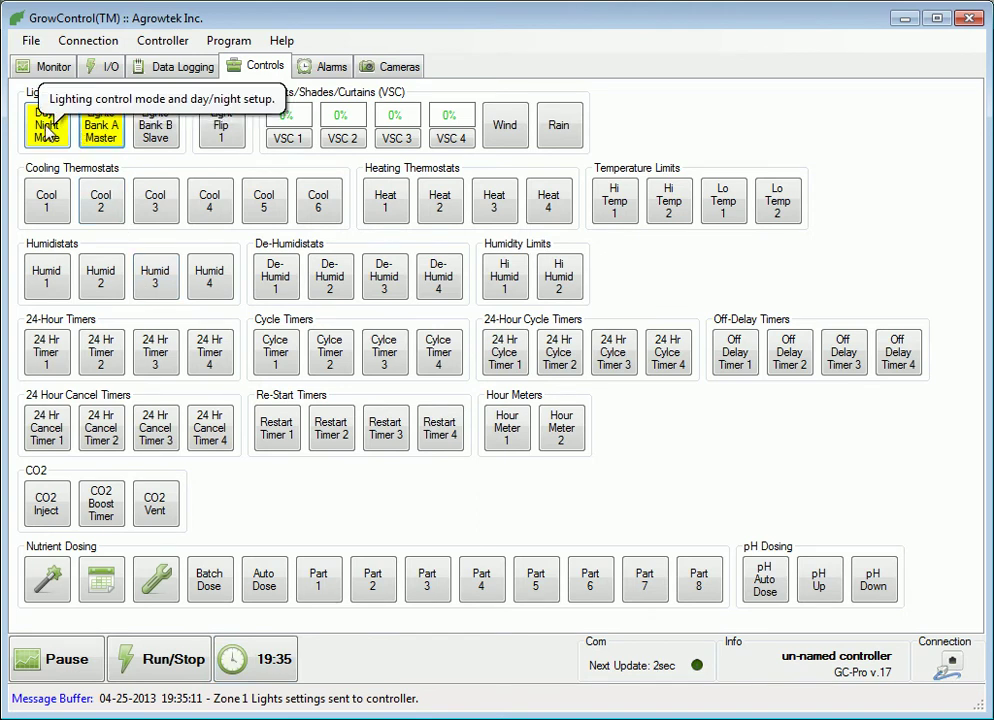
Confirm the Monitor page shows Day mode, then open the Cool 1 thermostat settings
left_click(56, 67)
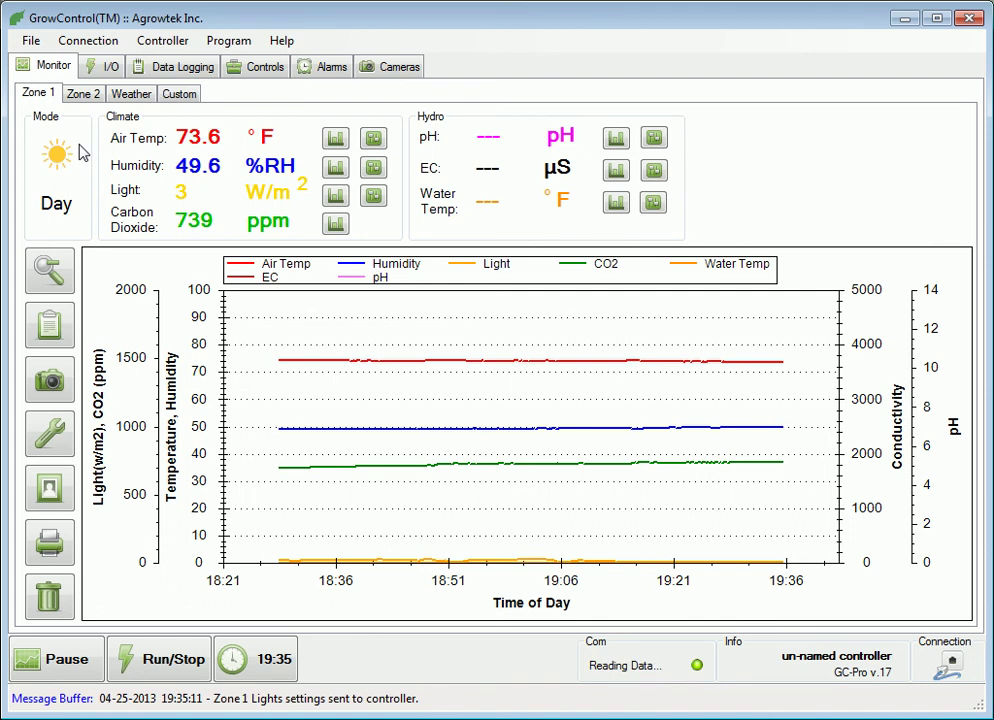
left_click(266, 68)
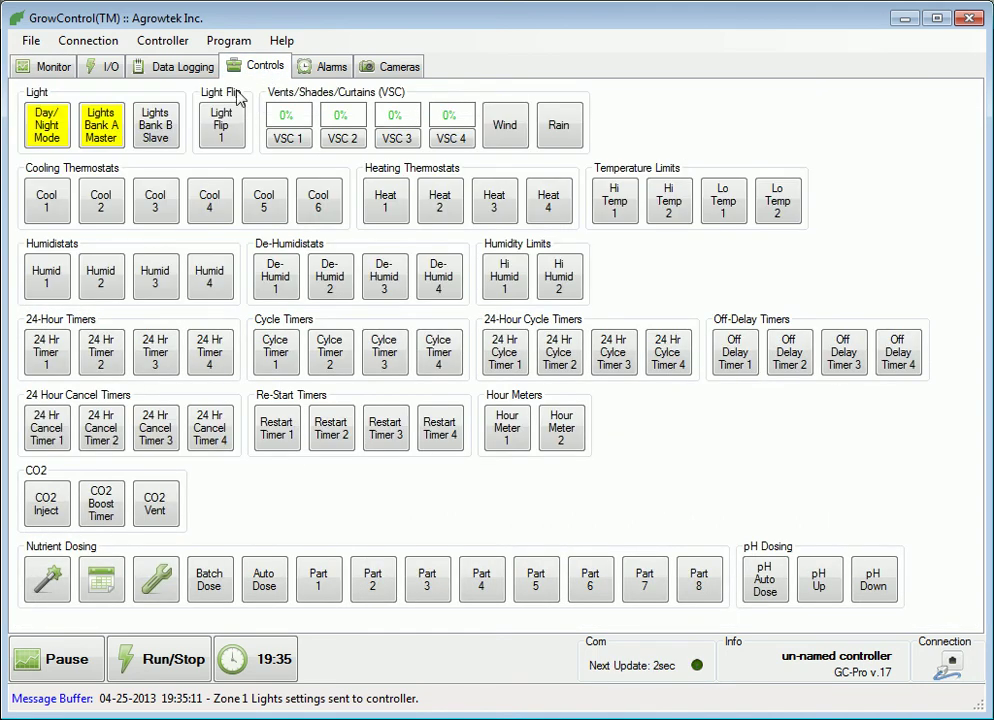
left_click(47, 200)
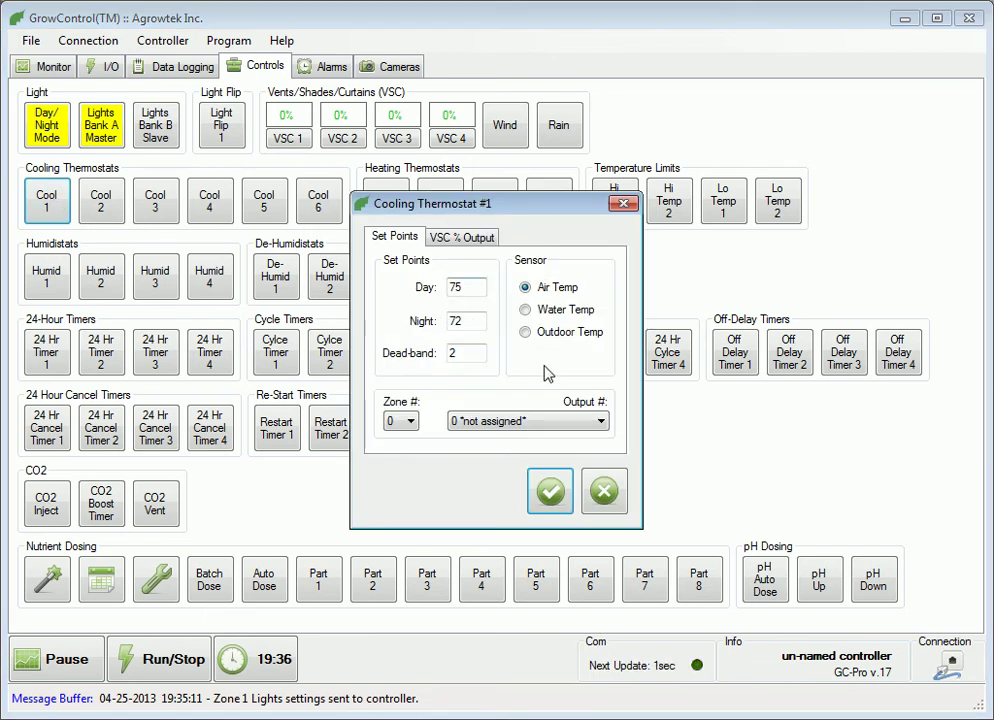
Cancel Cooling Thermostat 1, review Bank A's 12:00–22:00 output 1 schedule, then open the Controller menu
left_click(600, 489)
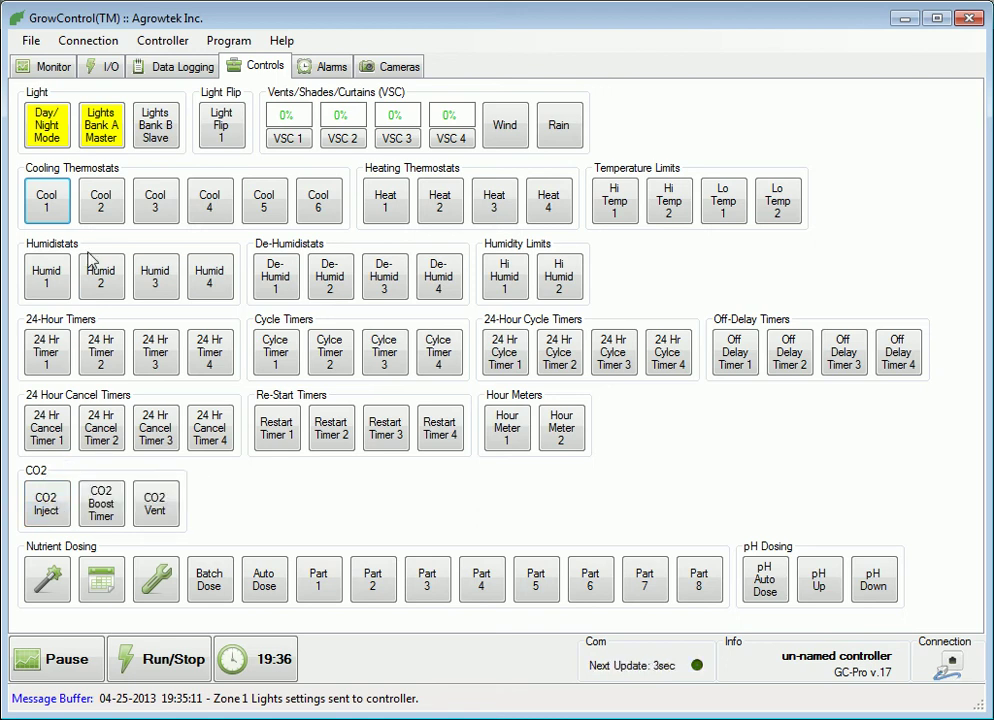
left_click(110, 138)
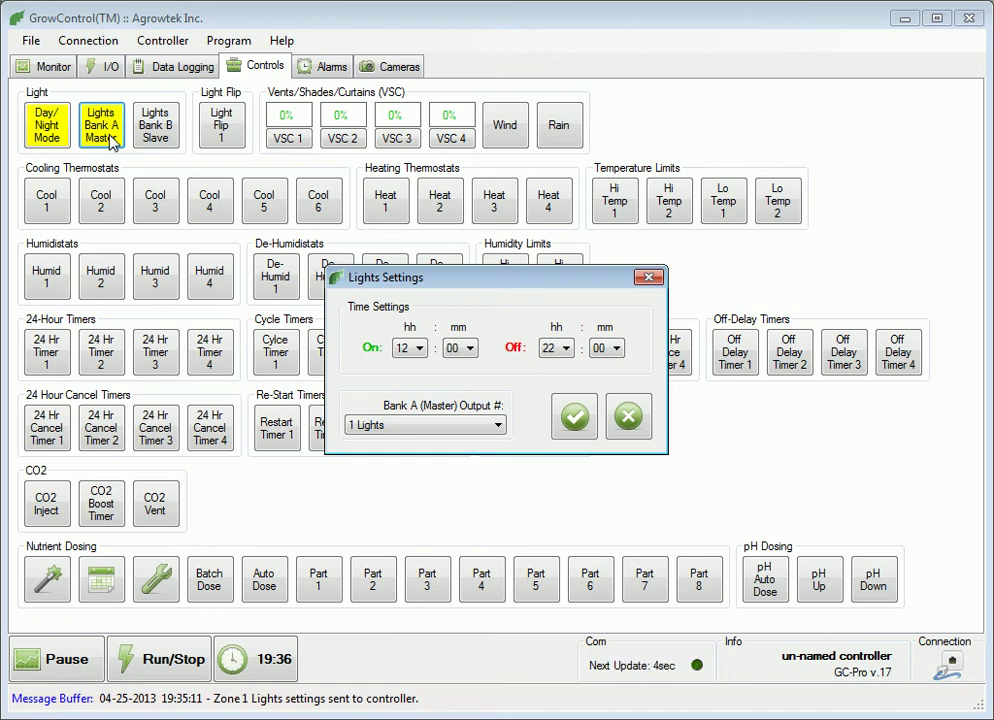
left_click(618, 415)
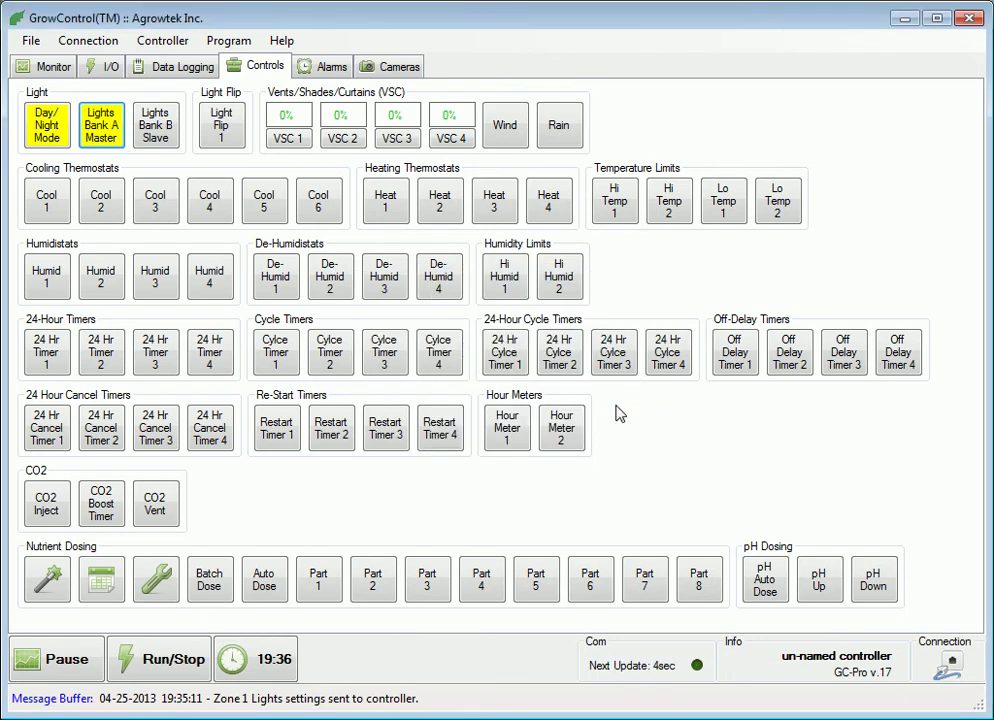
left_click(178, 43)
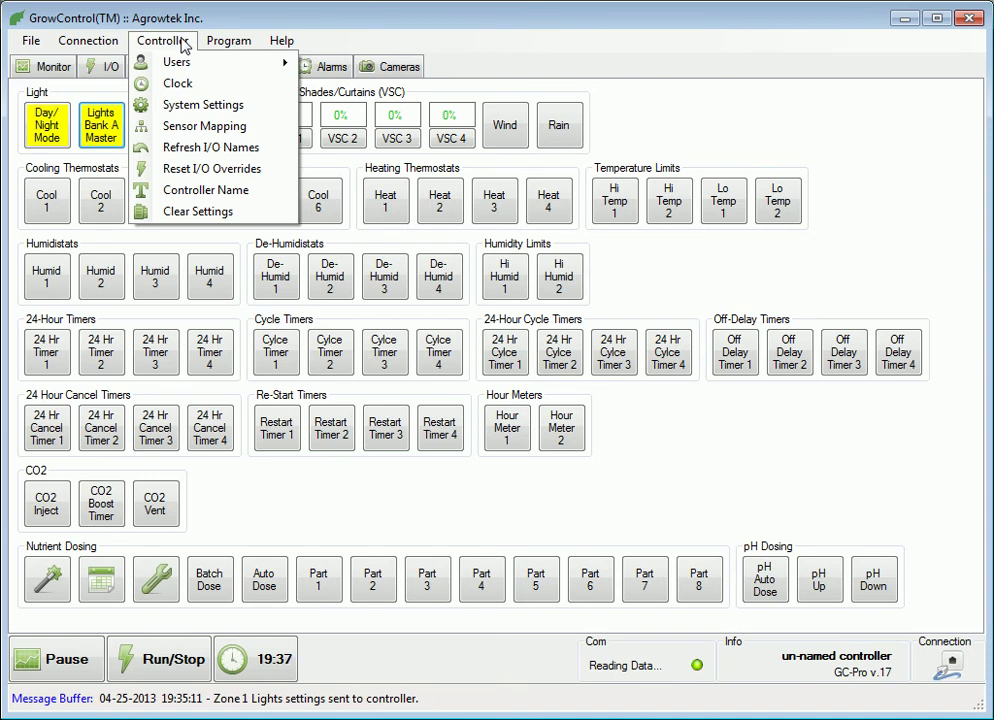
left_click(196, 108)
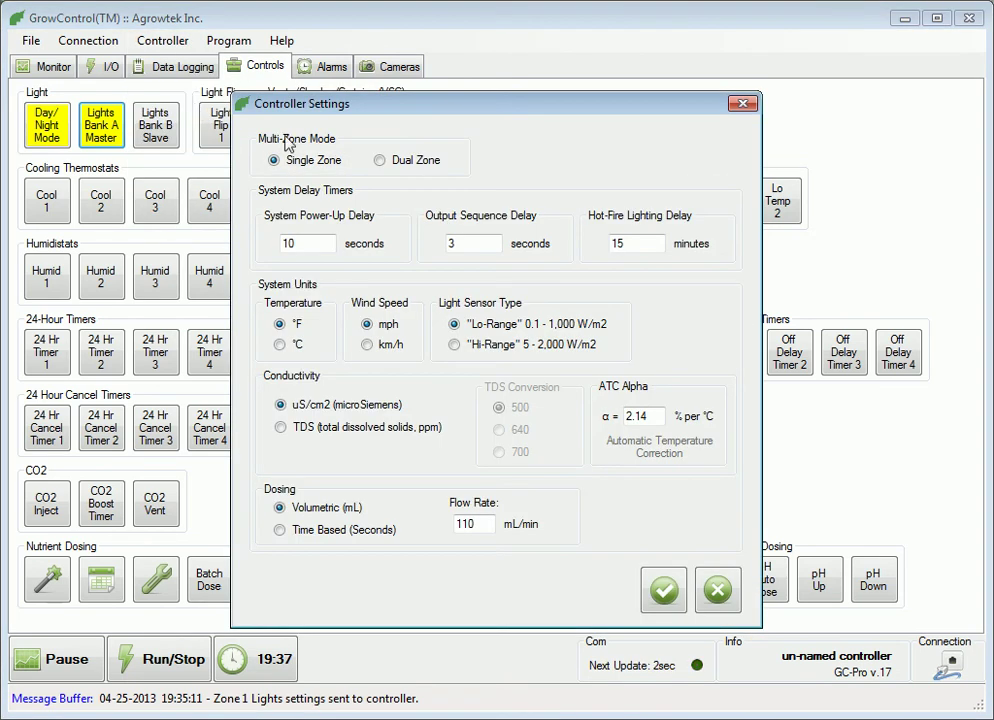
double_click(641, 243)
left_click(716, 589)
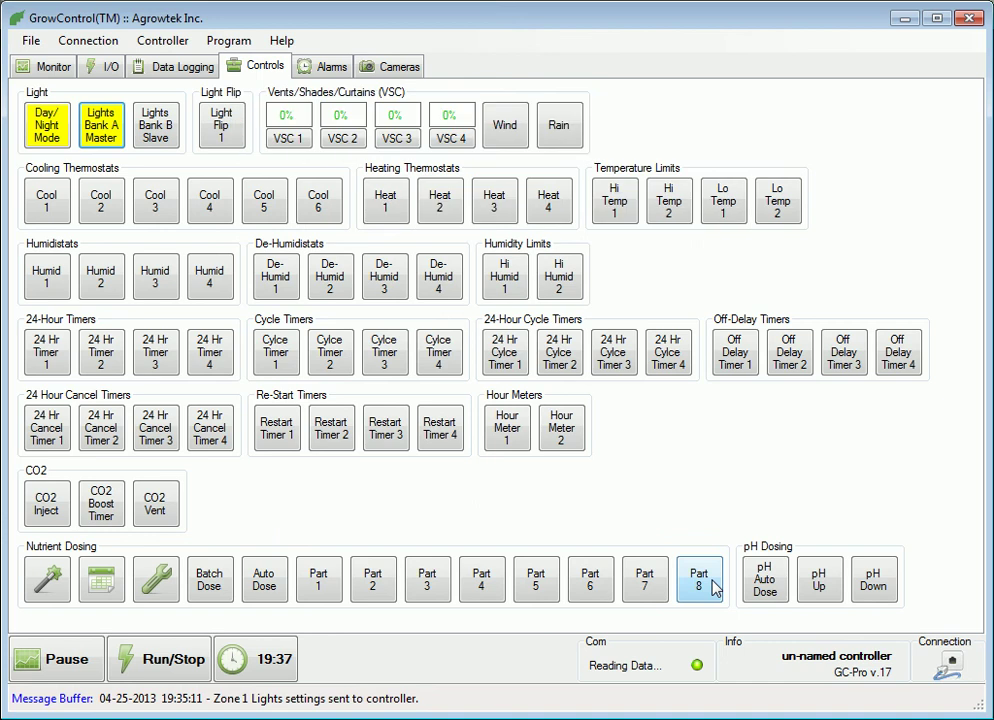
Open Lights Bank B Slave and leave its output unassigned with the 30-second delay
left_click(158, 140)
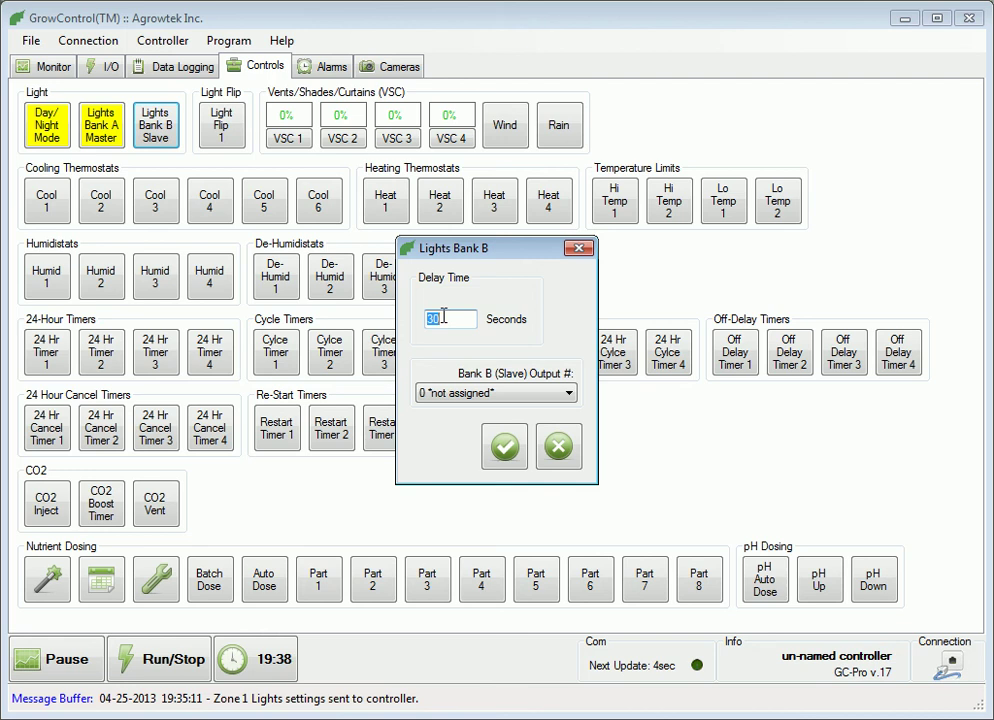
left_click(488, 393)
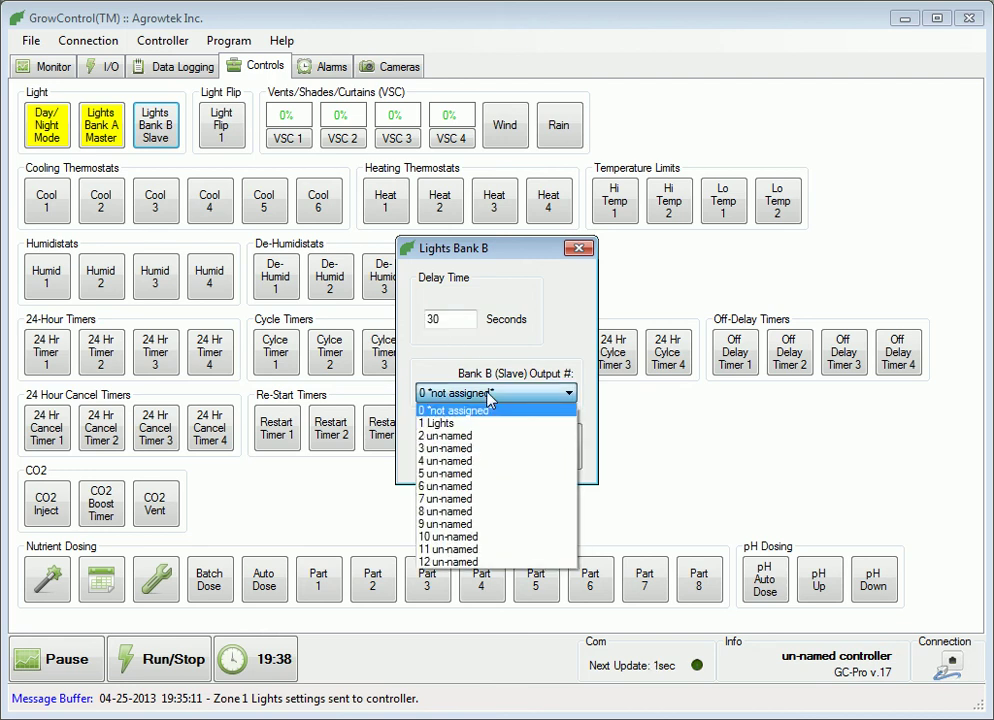
left_click(494, 329)
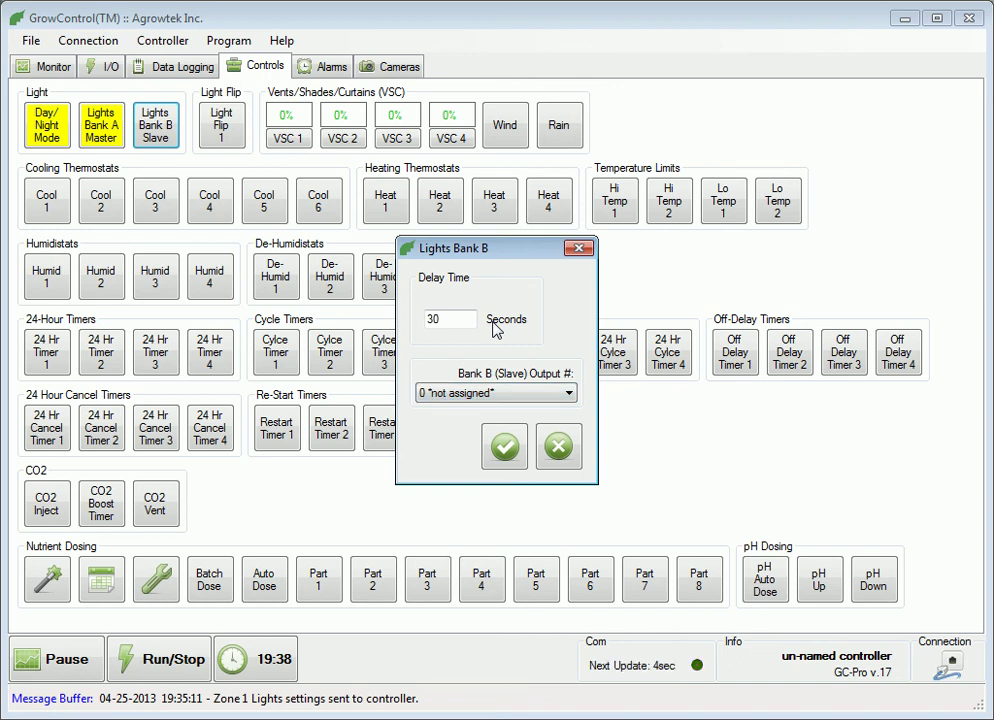